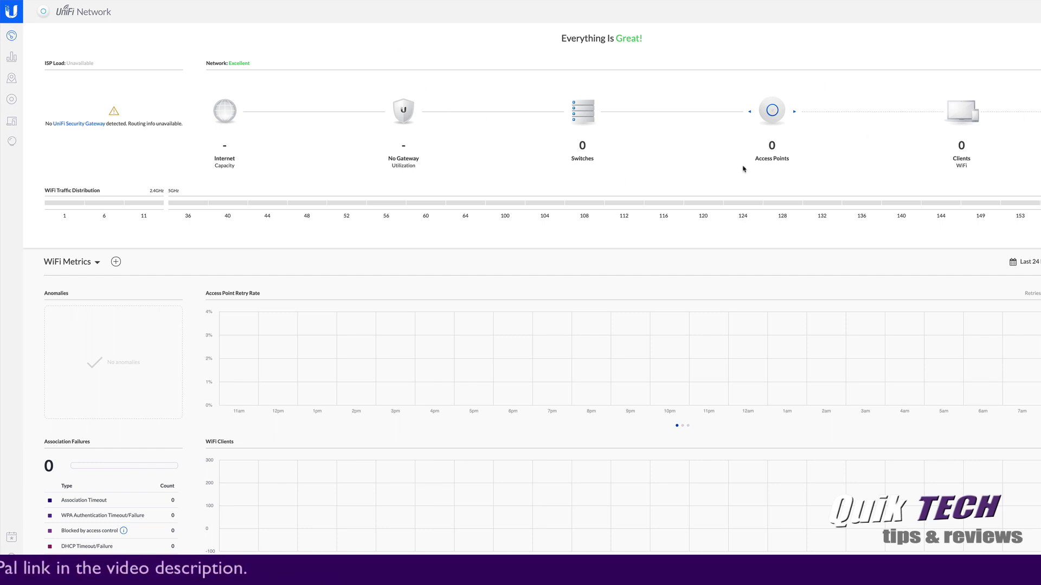
pyautogui.moveTo(639, 201)
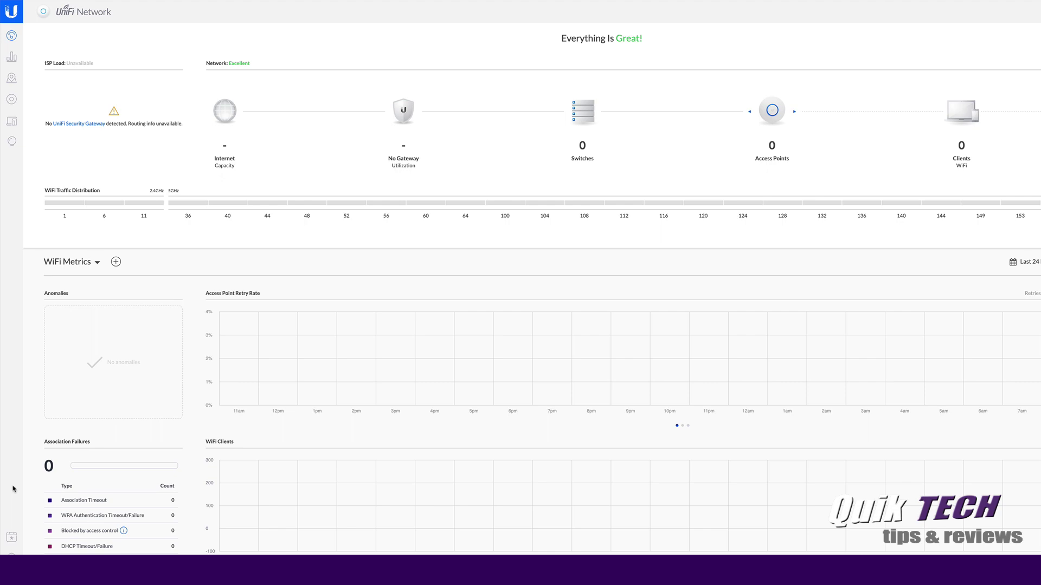
pyautogui.click(11, 154)
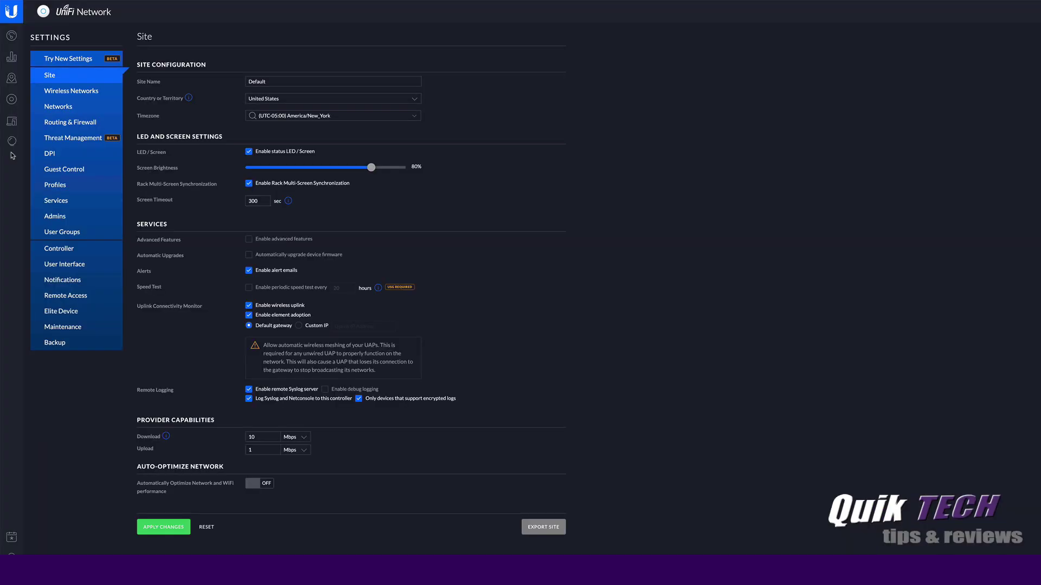
pyautogui.click(47, 96)
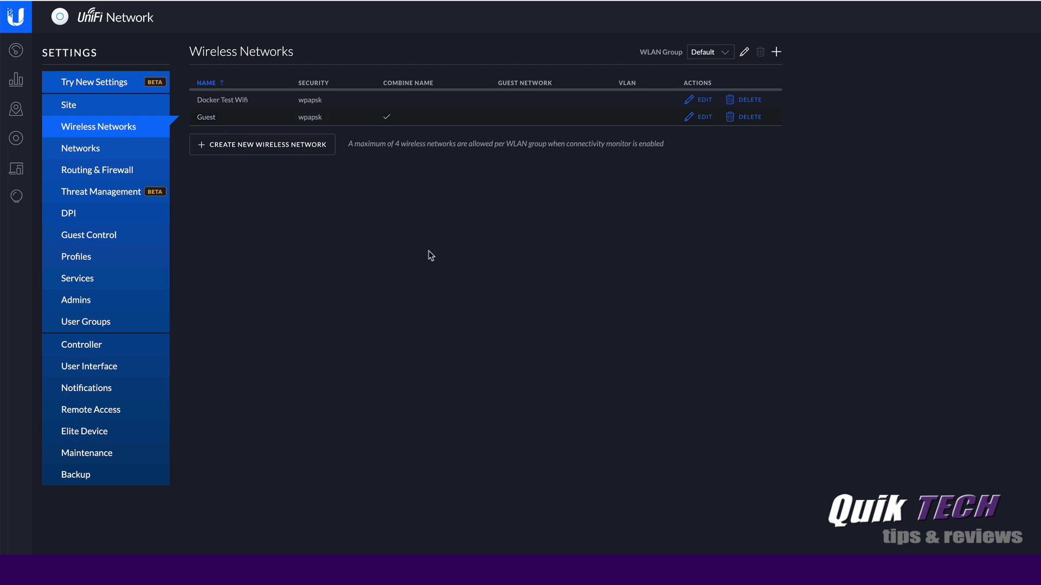
pyautogui.click(79, 327)
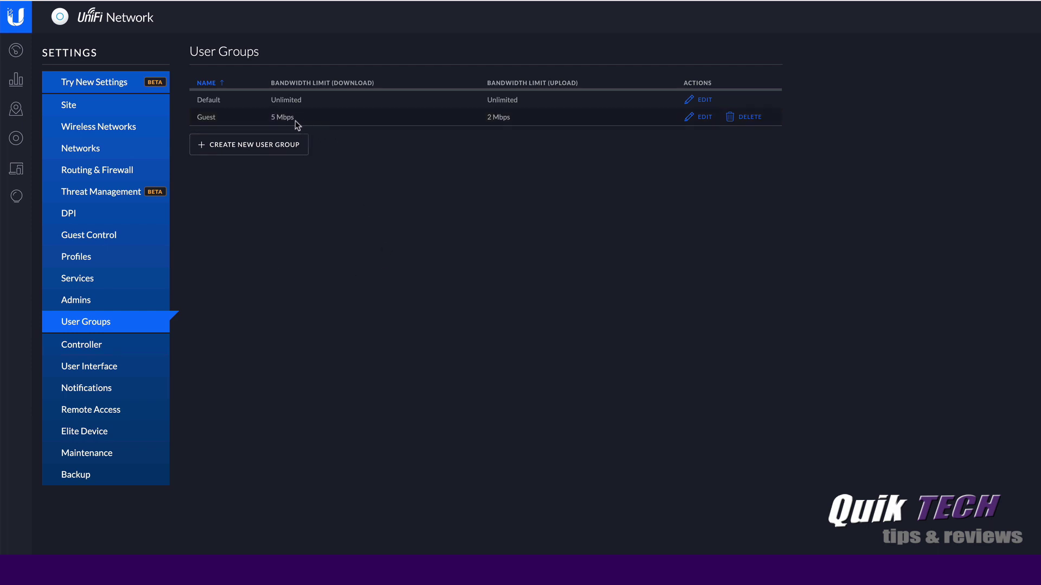
pyautogui.click(16, 52)
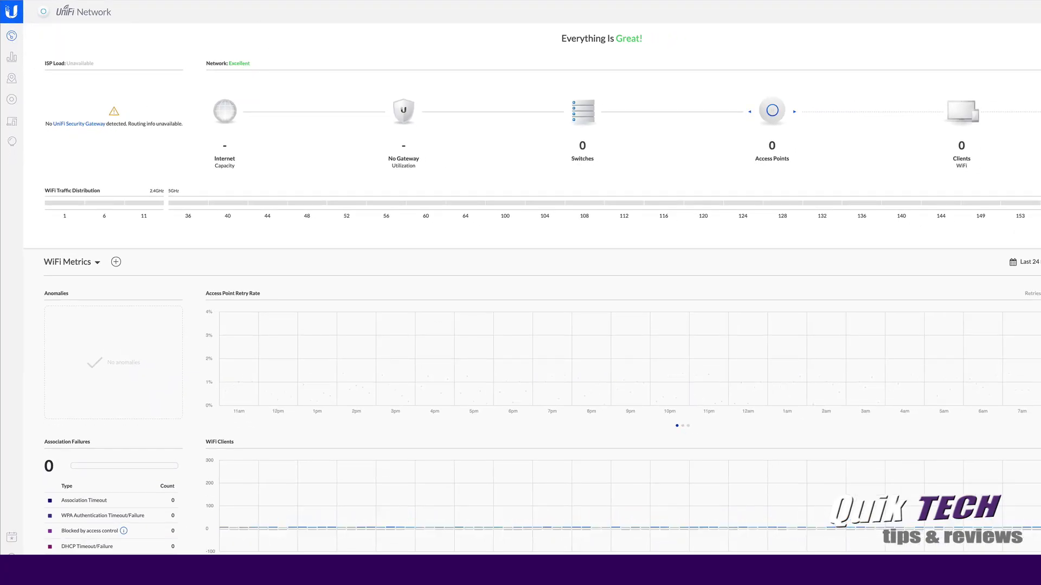
# Return to DSM Docker and list the images jacobalberty/unifi:5.14 and jacobalberty/unifi:latest
pyautogui.hotkey('ctrl', 'Tab')
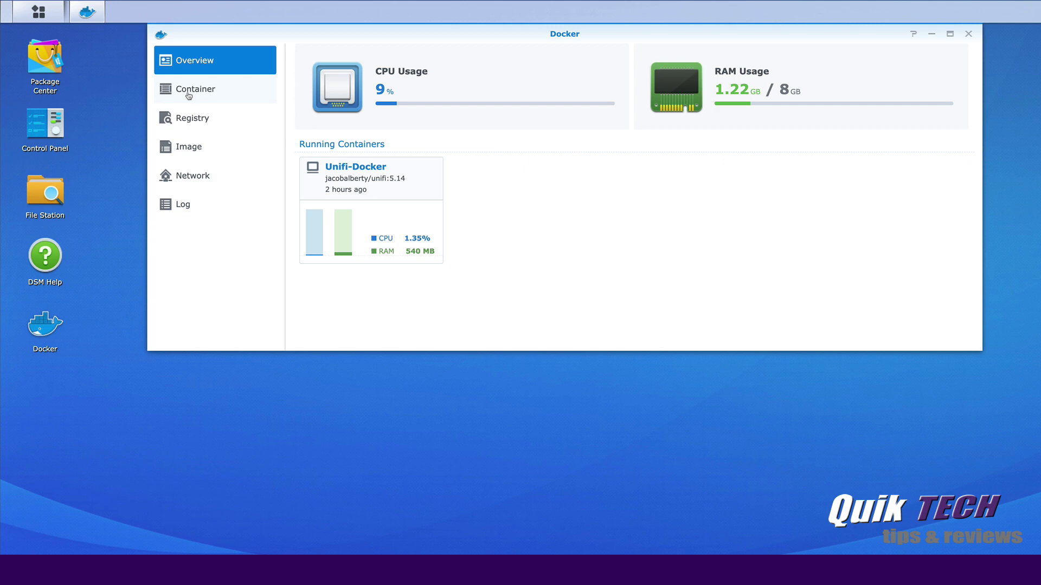
pyautogui.click(189, 96)
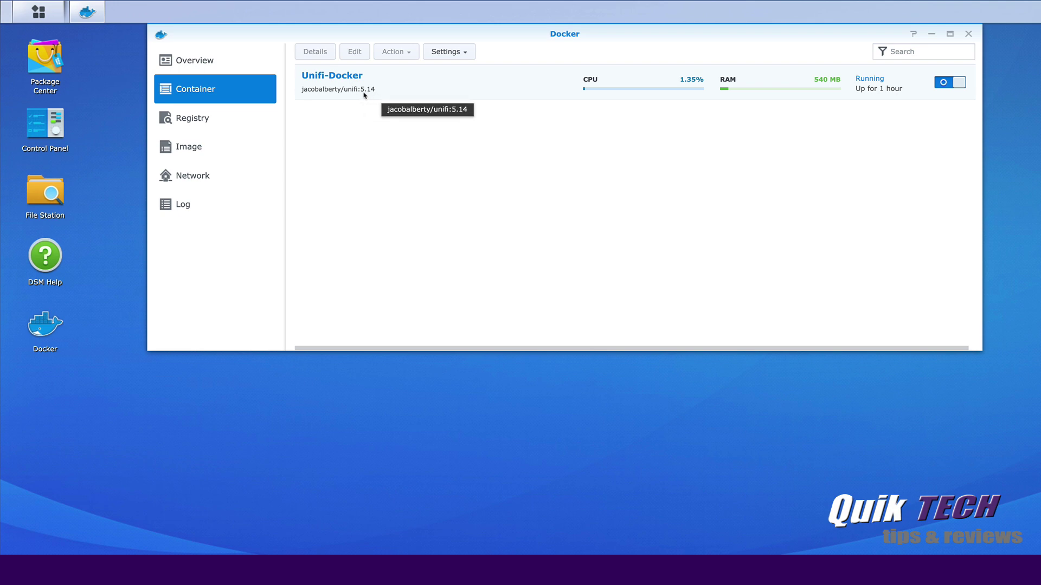
pyautogui.click(190, 149)
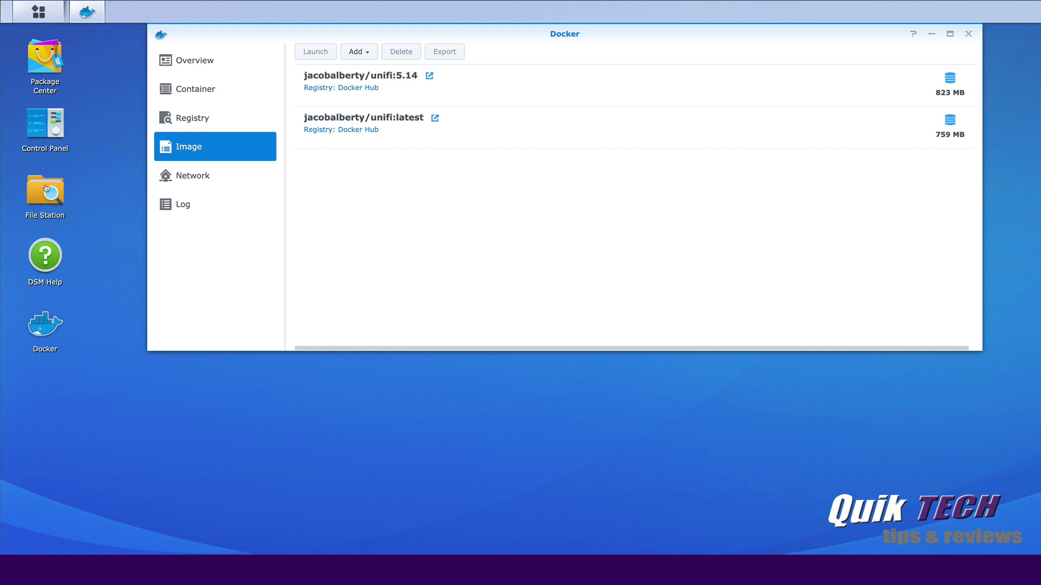
pyautogui.click(46, 188)
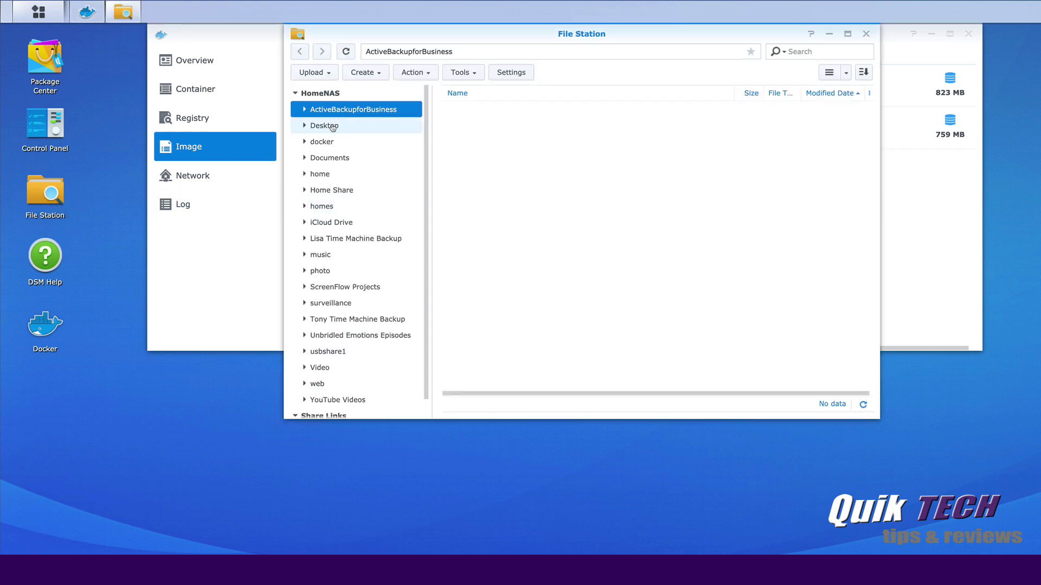
pyautogui.click(332, 126)
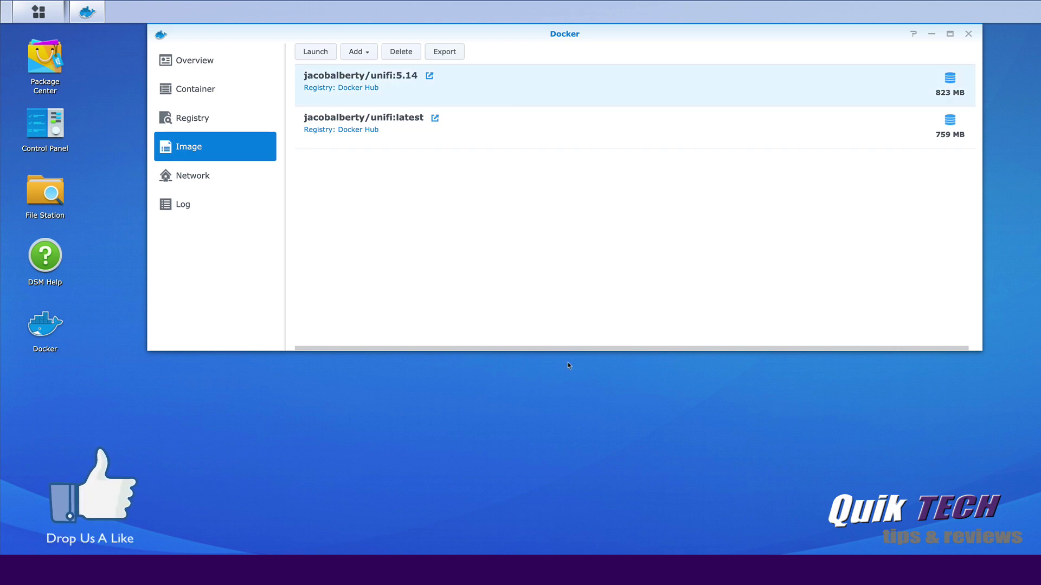
# Stop the Unifi-Docker container and delete it from the container list
pyautogui.click(193, 92)
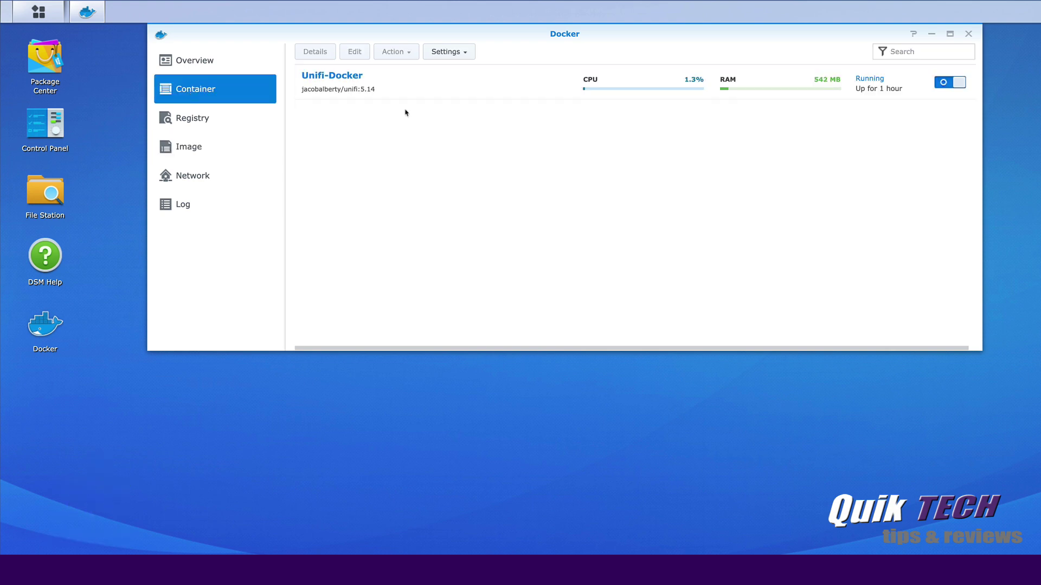
pyautogui.click(411, 92)
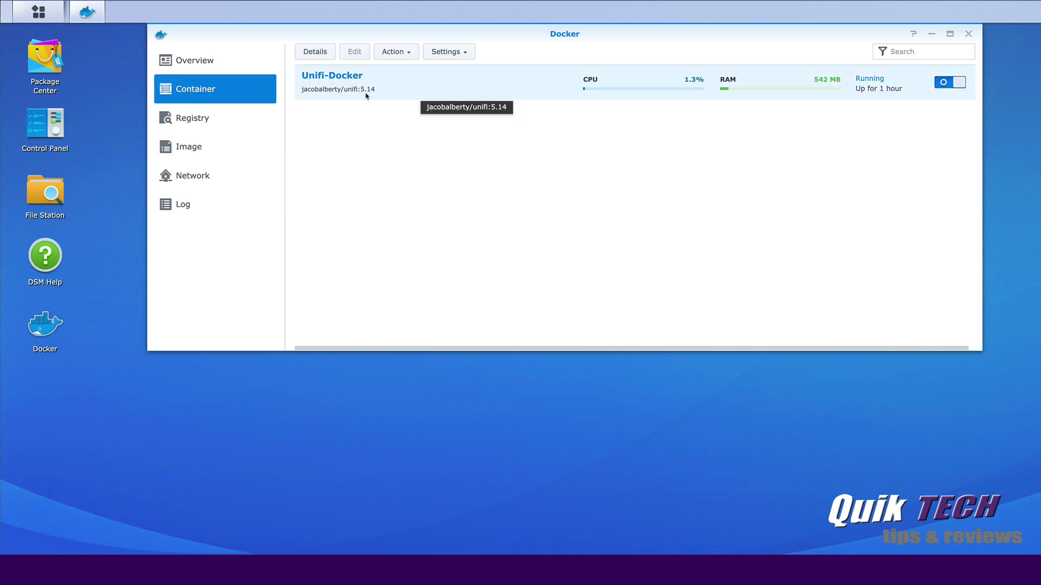
pyautogui.click(943, 84)
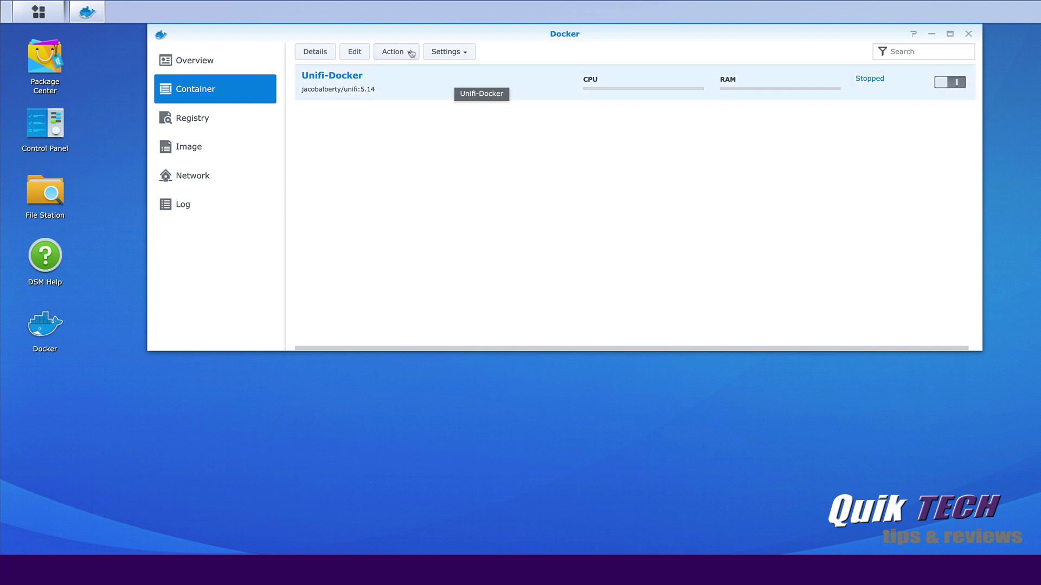
pyautogui.click(409, 51)
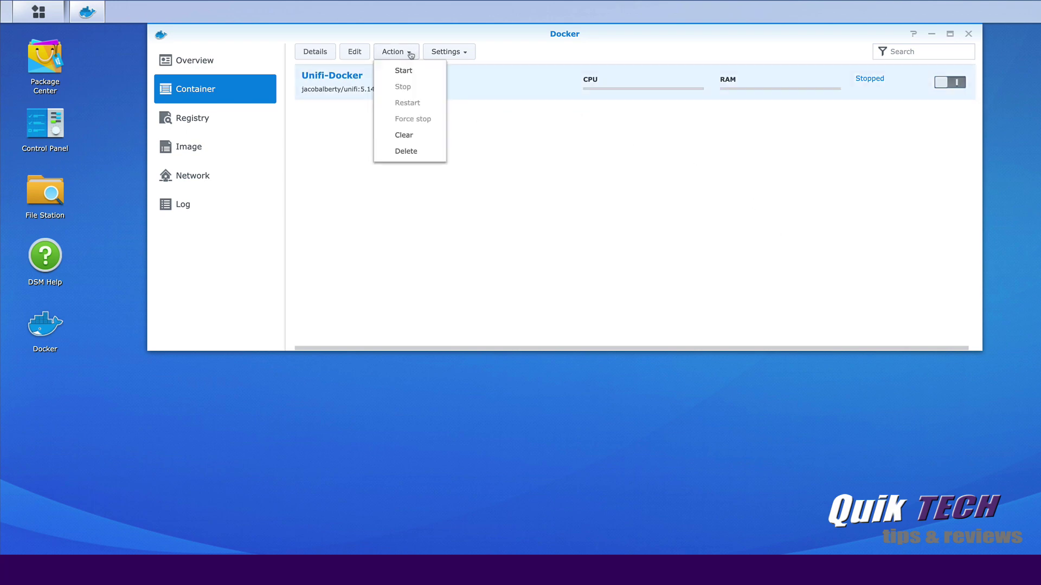
pyautogui.click(409, 152)
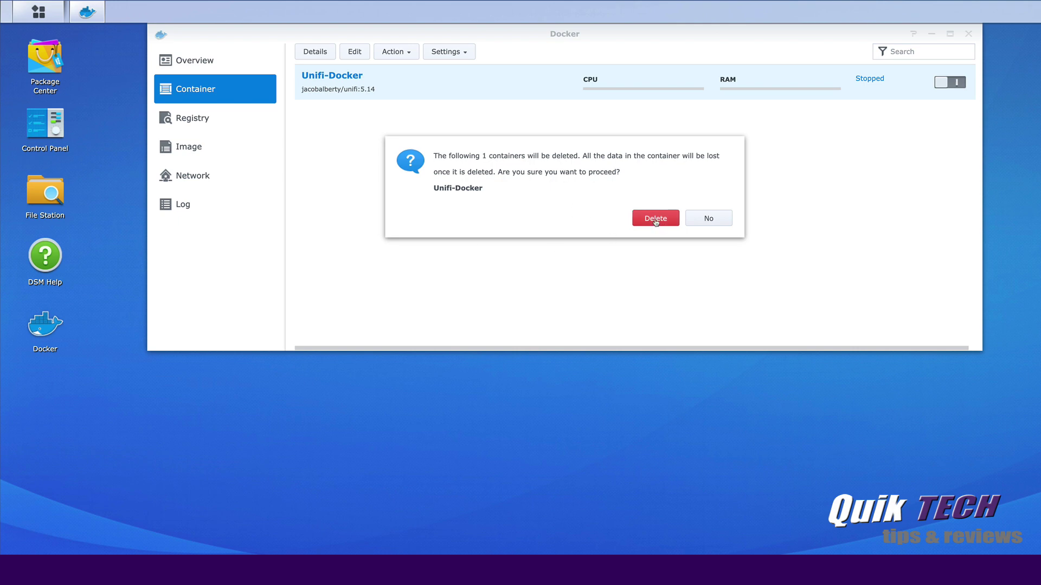
pyautogui.click(656, 219)
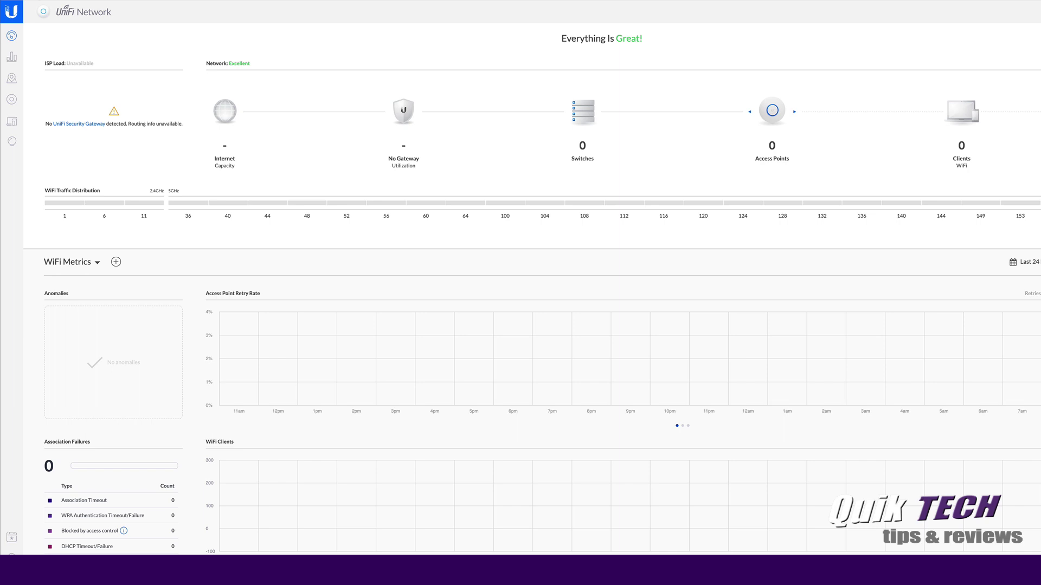
# Refresh the UniFi controller page to confirm it now refuses the connection
pyautogui.click(12, 11)
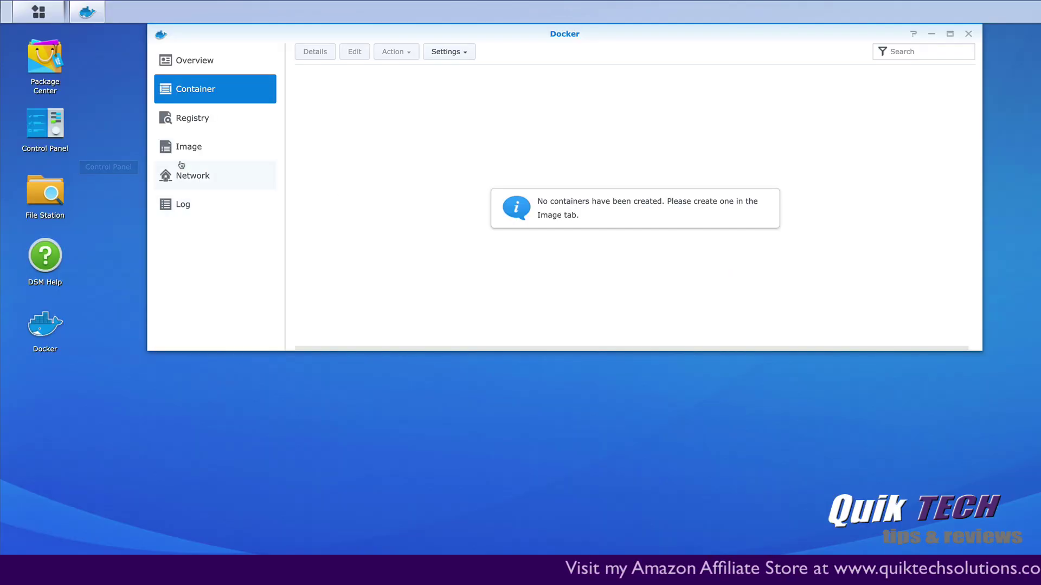
# Search the Docker registry for unifi images
pyautogui.click(190, 118)
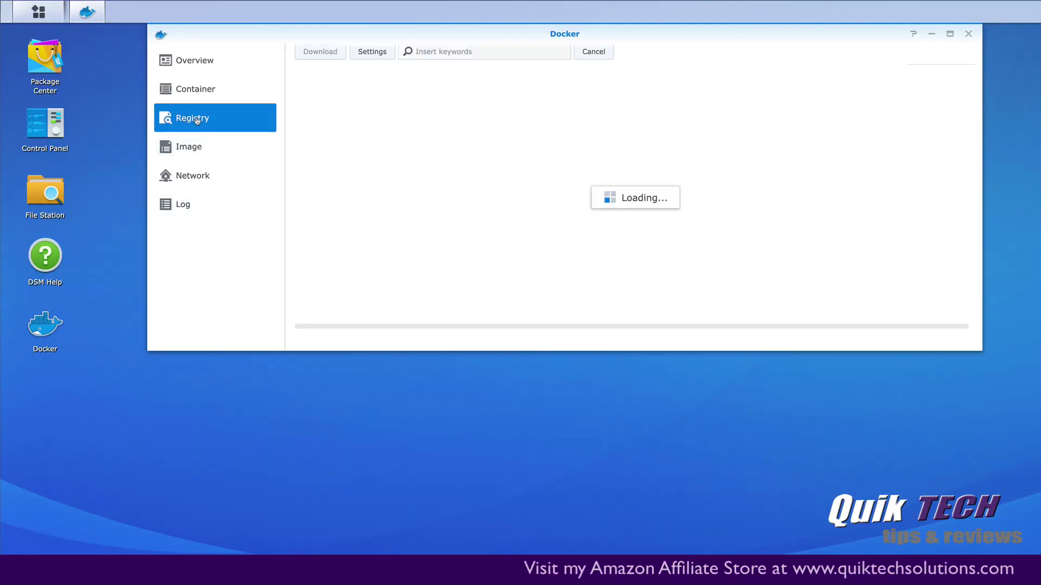
pyautogui.click(429, 51)
pyautogui.write('uni')
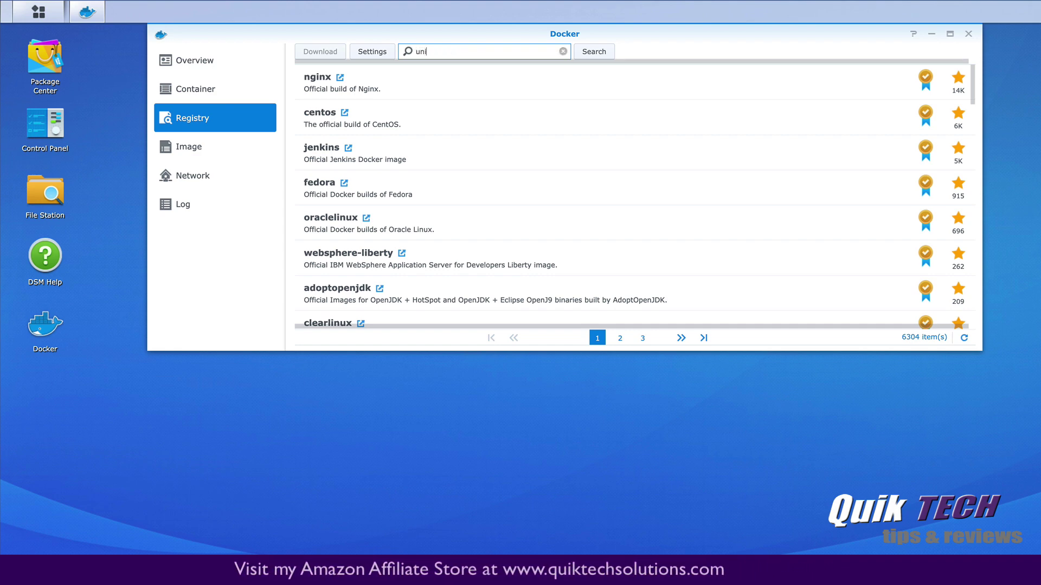
pyautogui.write('fi')
pyautogui.press('Return')
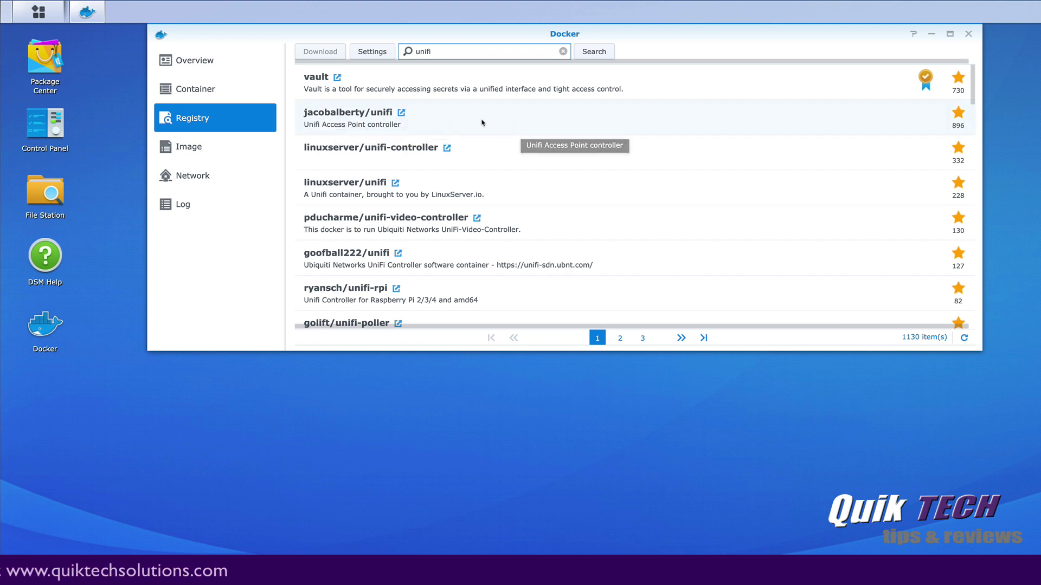
# Pick the latest tag of jacobalberty/unifi, cancel the download, and view local images
pyautogui.doubleClick(374, 119)
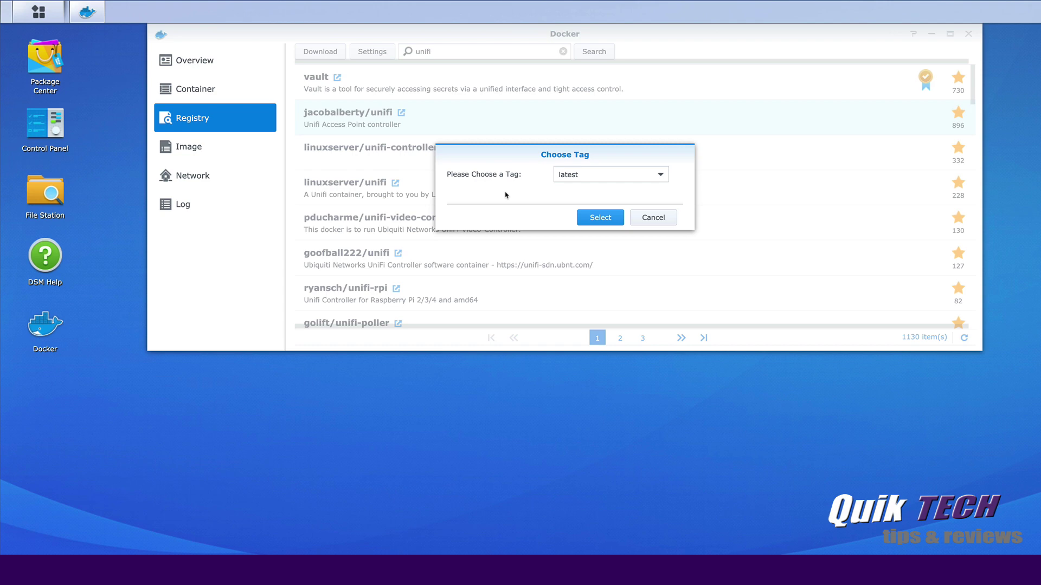
pyautogui.click(660, 176)
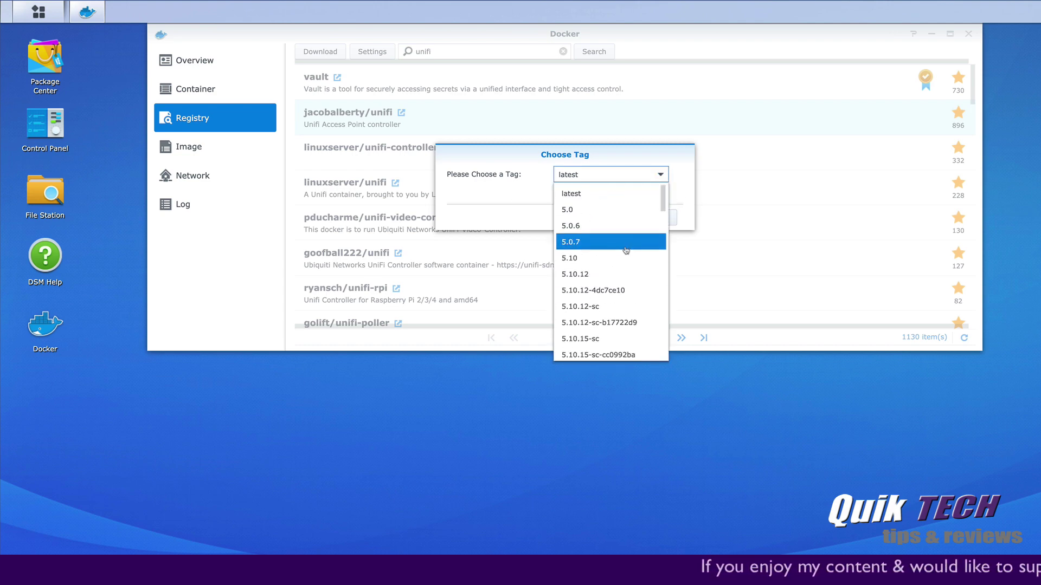
pyautogui.click(555, 196)
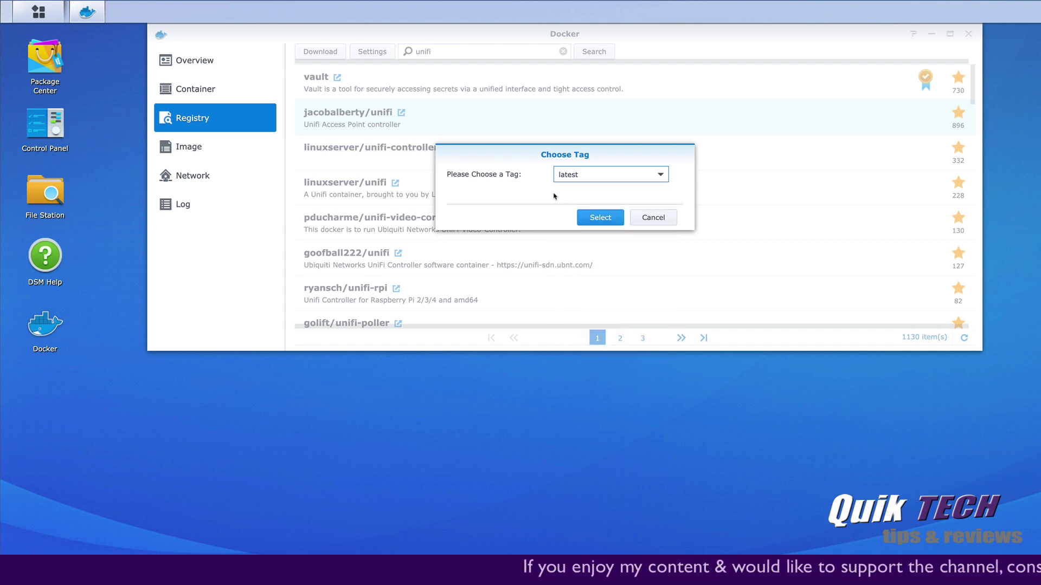
pyautogui.click(653, 218)
pyautogui.click(219, 160)
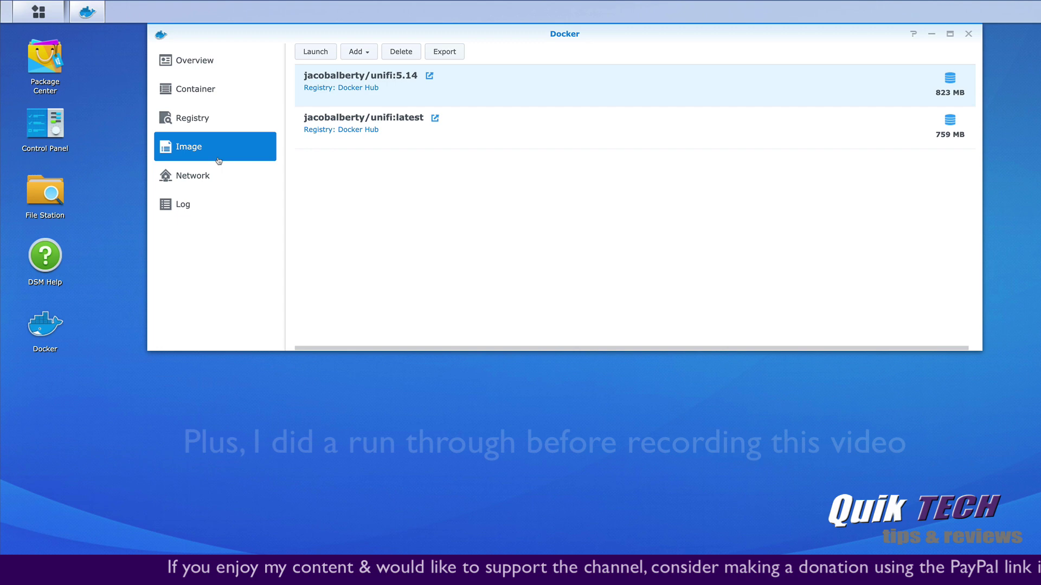
# Create a container from jacobalberty/unifi:latest named 'Unifi Docker' with advanced settings open
pyautogui.click(402, 129)
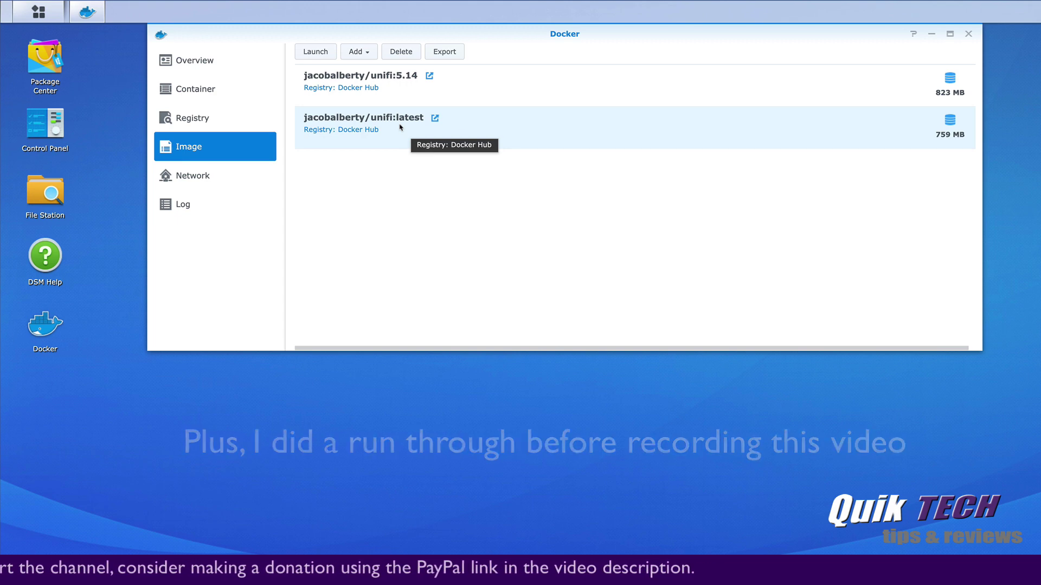
pyautogui.doubleClick(401, 128)
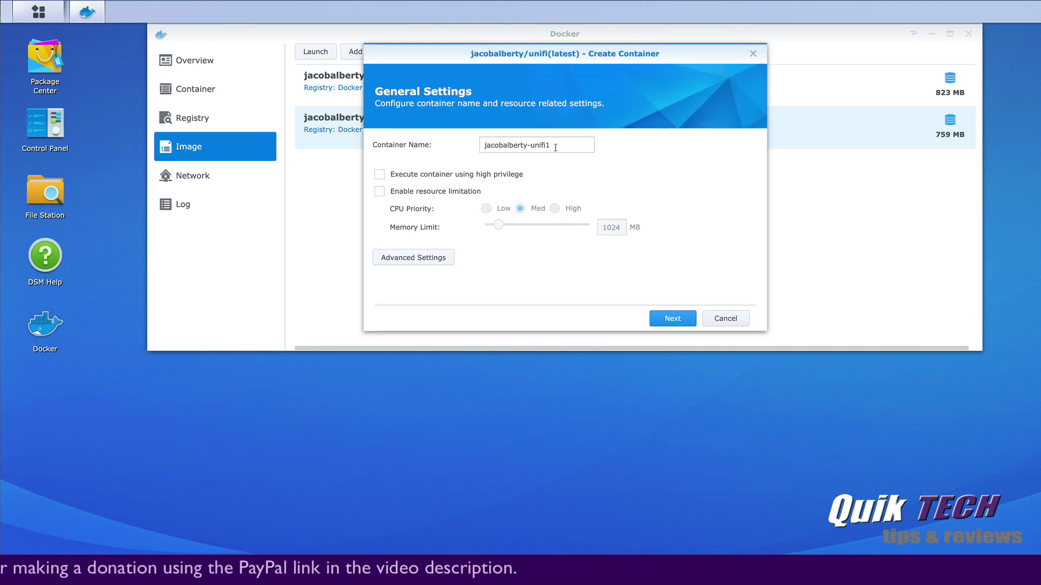
pyautogui.moveTo(555, 147); pyautogui.dragTo(459, 150)
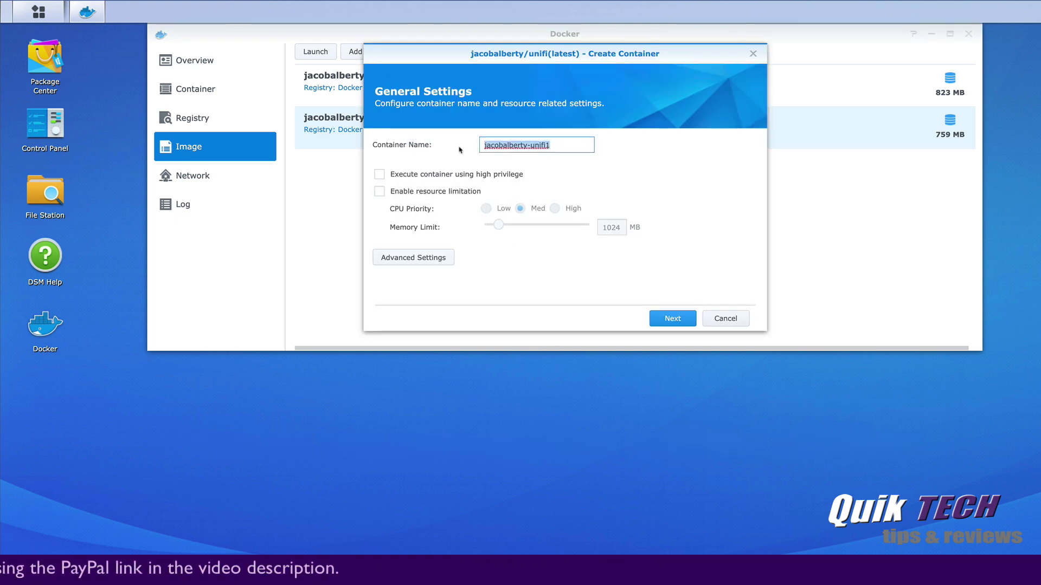
pyautogui.write('Unifi')
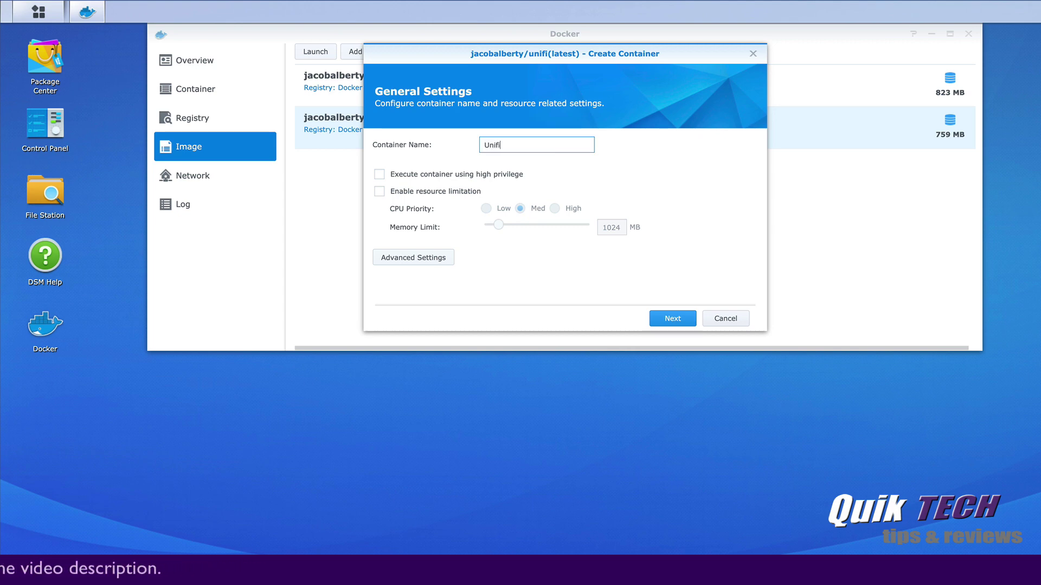
pyautogui.write(' Docker')
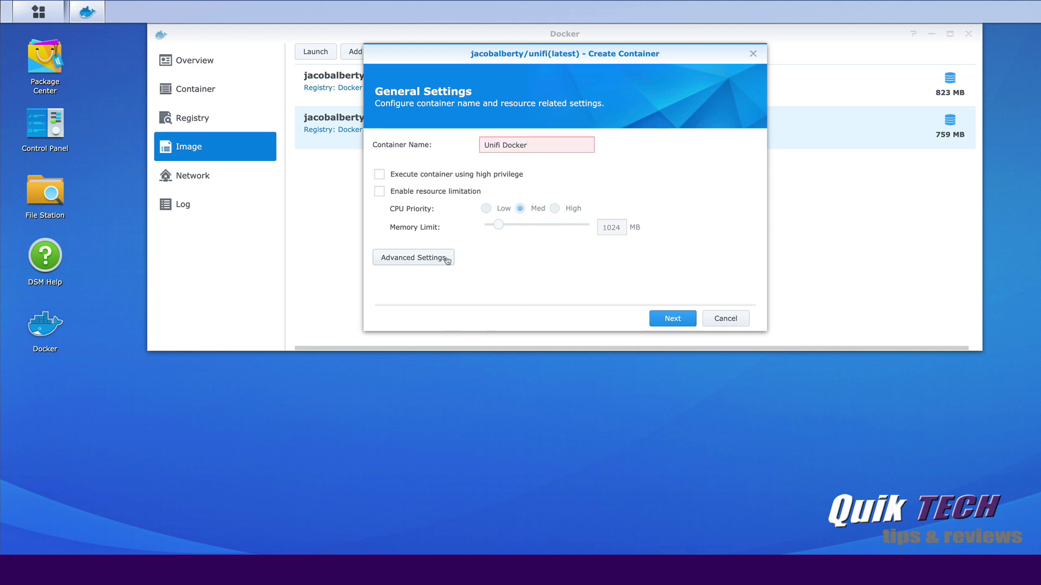
pyautogui.click(410, 257)
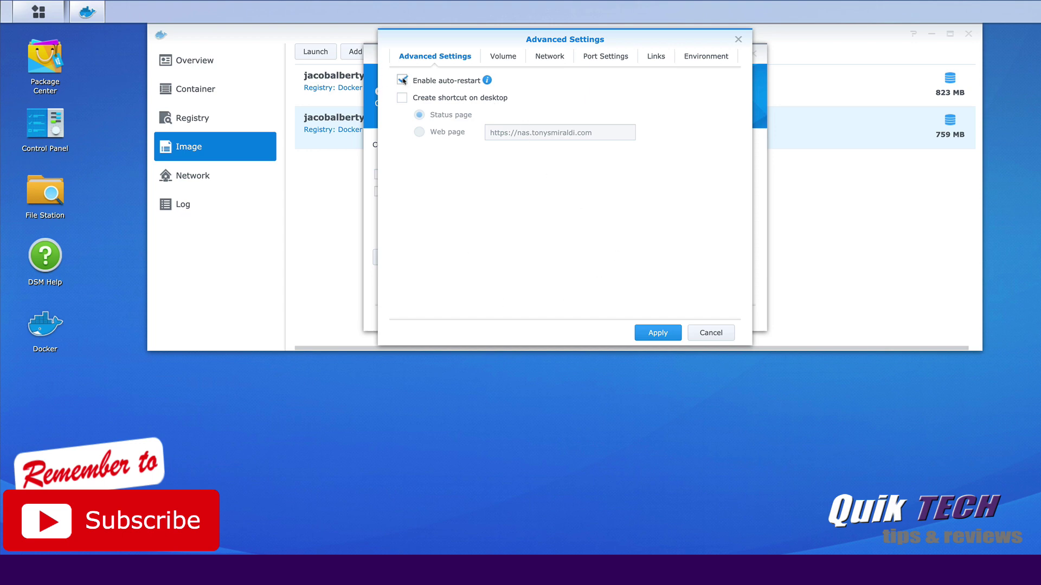
# Mount the Desktop/unifidata folder at /var/lib/unifi
pyautogui.click(499, 58)
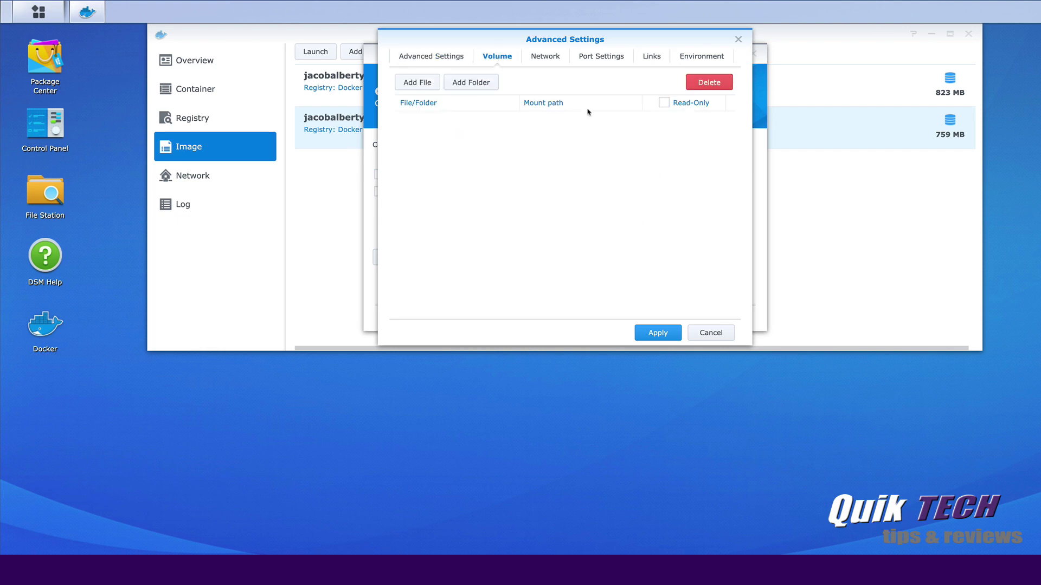
pyautogui.click(467, 85)
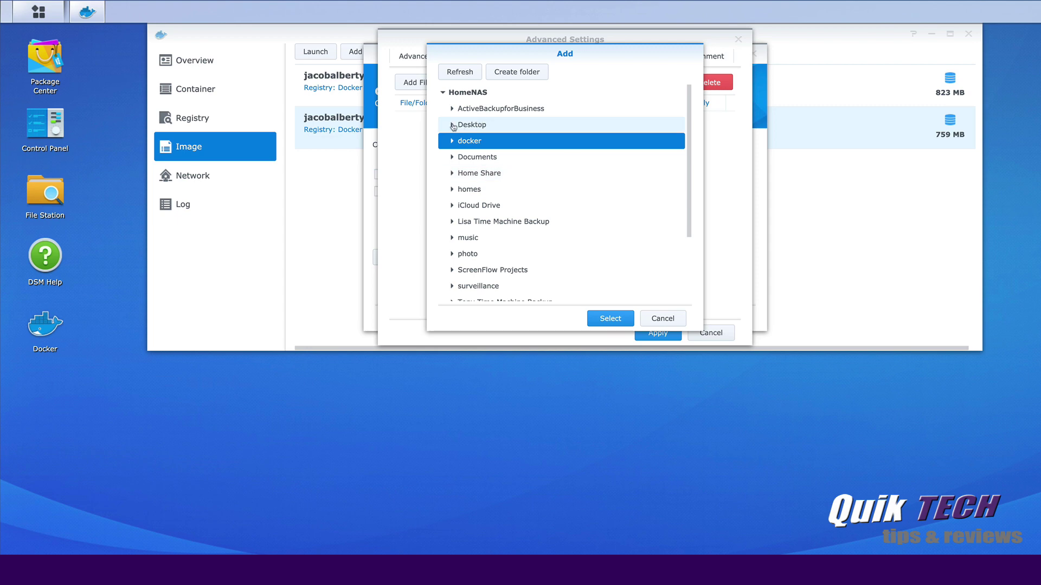
pyautogui.click(452, 126)
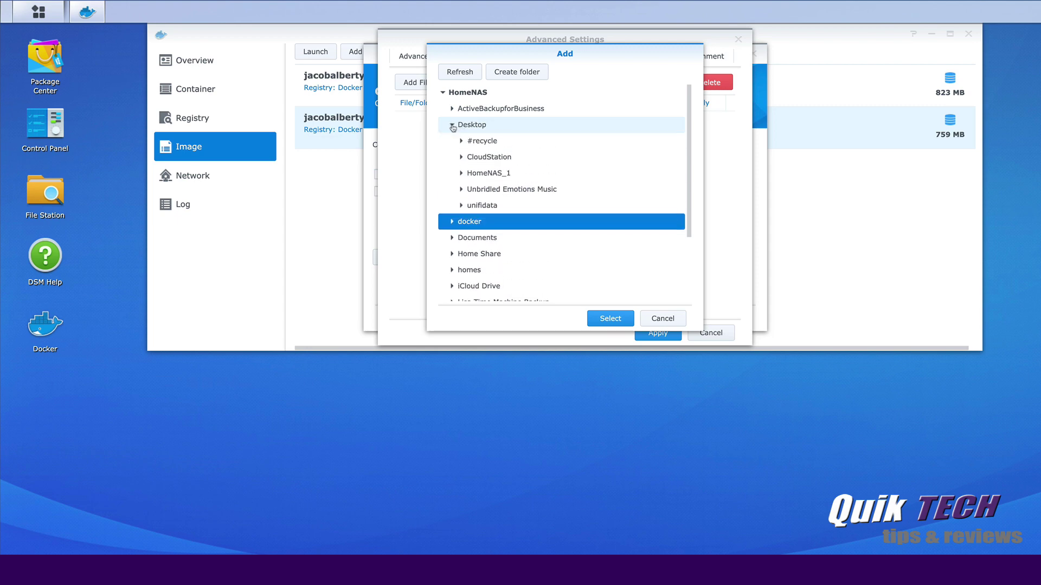
pyautogui.click(477, 207)
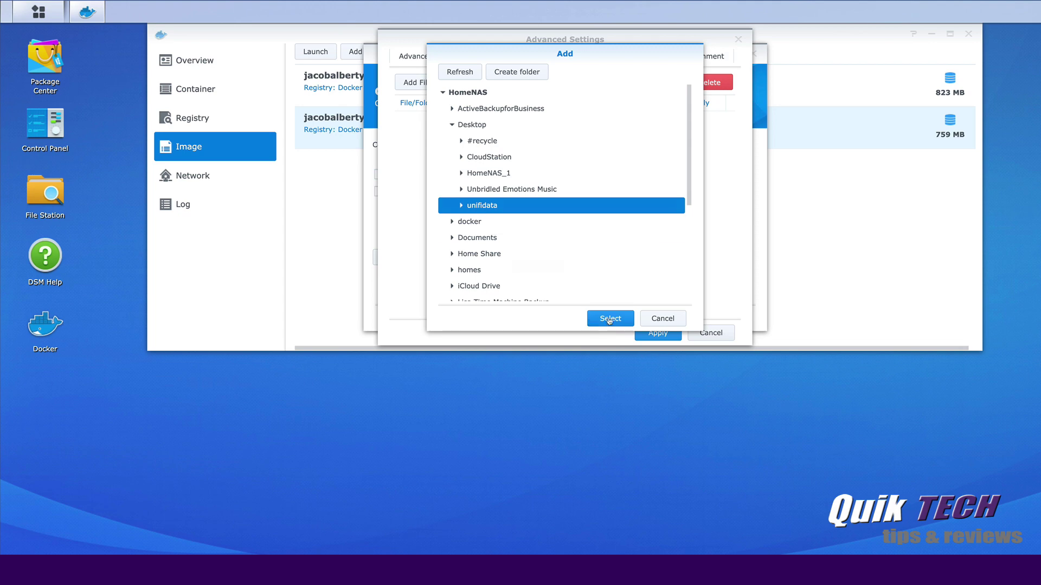
pyautogui.click(609, 320)
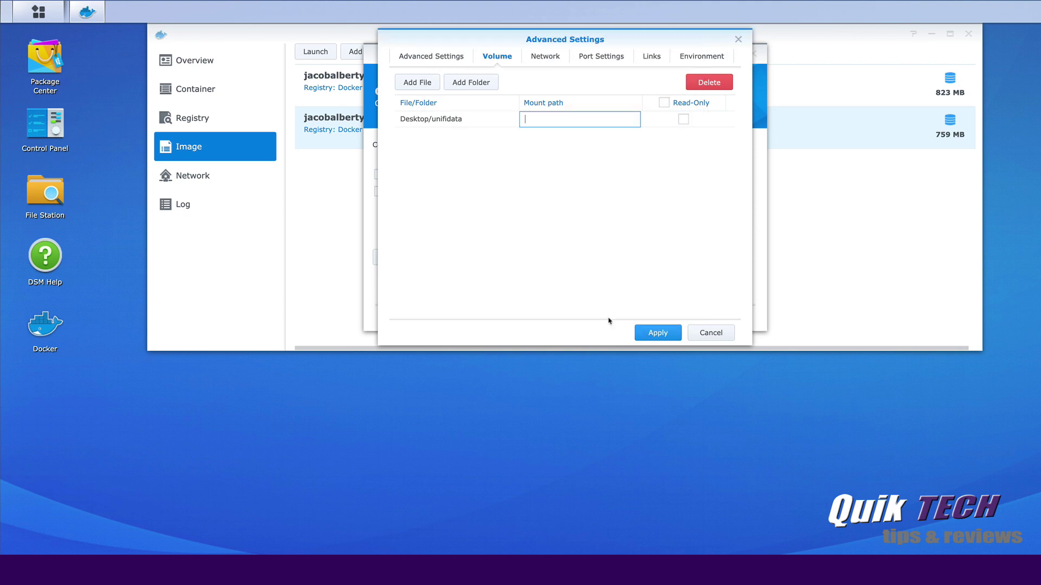
pyautogui.click(529, 120)
pyautogui.press('Return')
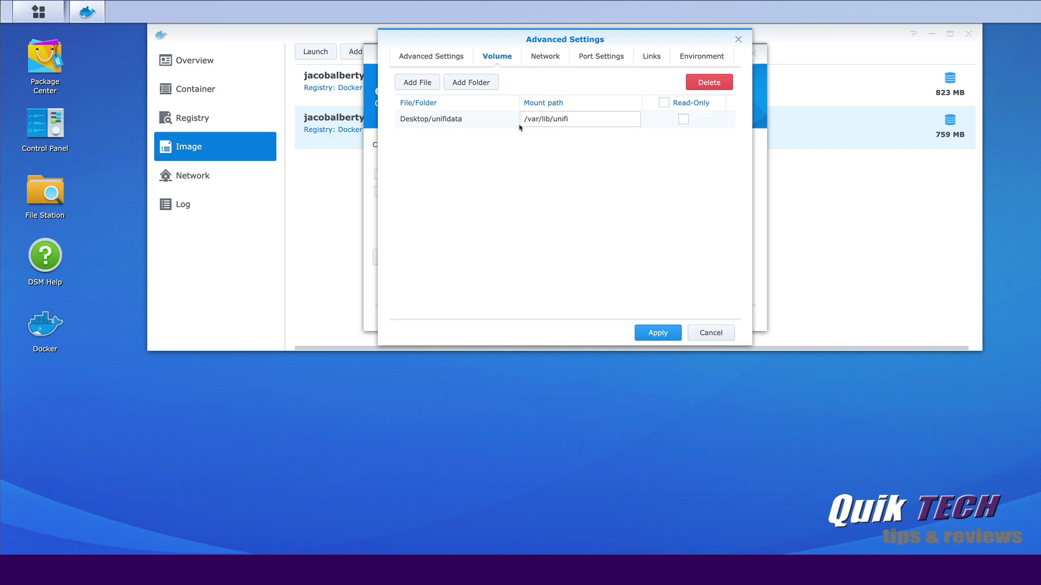
# Use the same network as the Docker host and apply the advanced settings
pyautogui.click(553, 57)
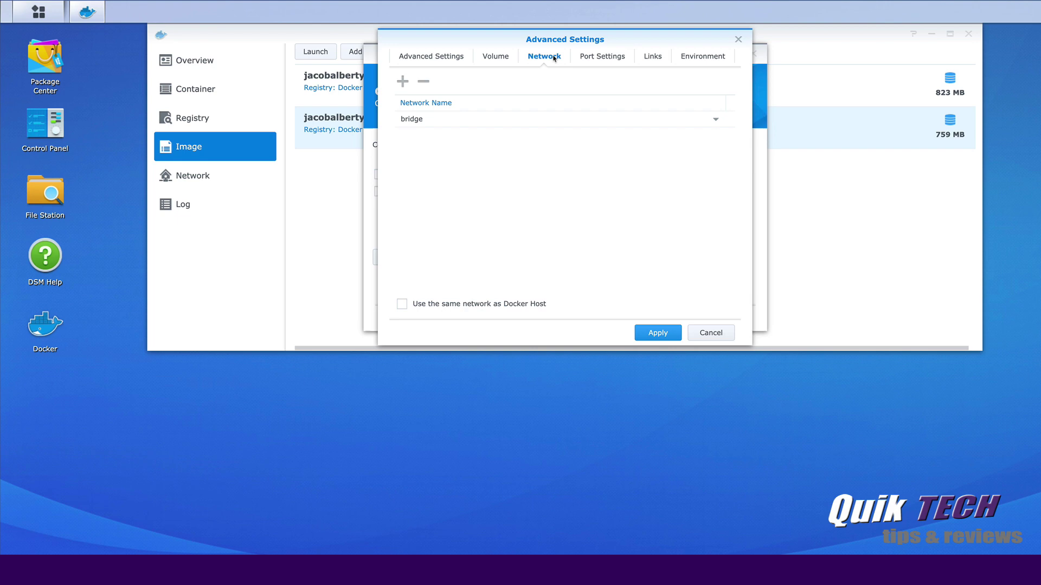
pyautogui.click(402, 304)
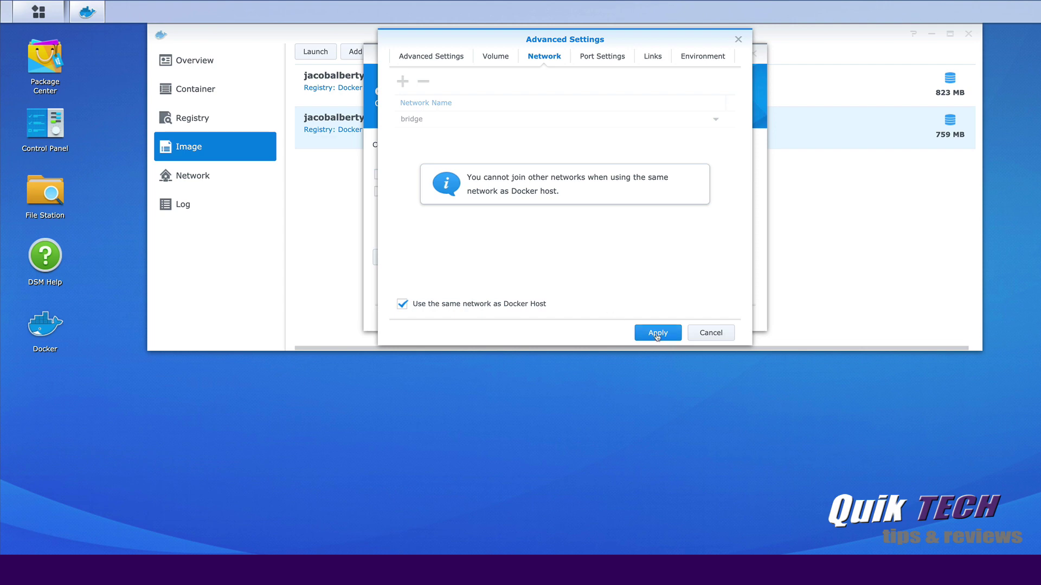
pyautogui.click(657, 333)
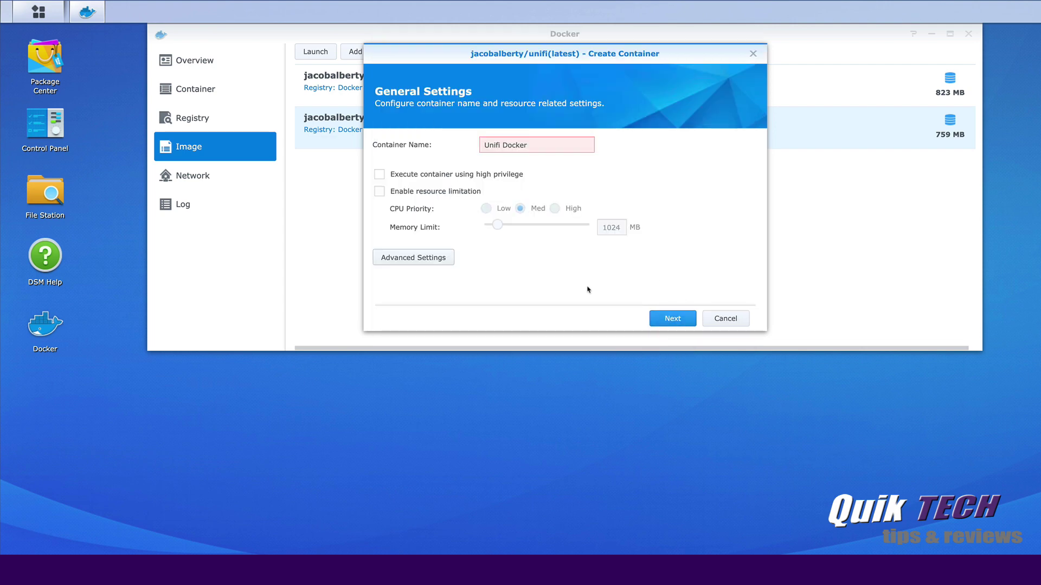
# Rename the container to 'Unifi-Docker' and create it with 'Run this container' enabled
pyautogui.click(654, 317)
pyautogui.click(669, 319)
pyautogui.click(504, 147)
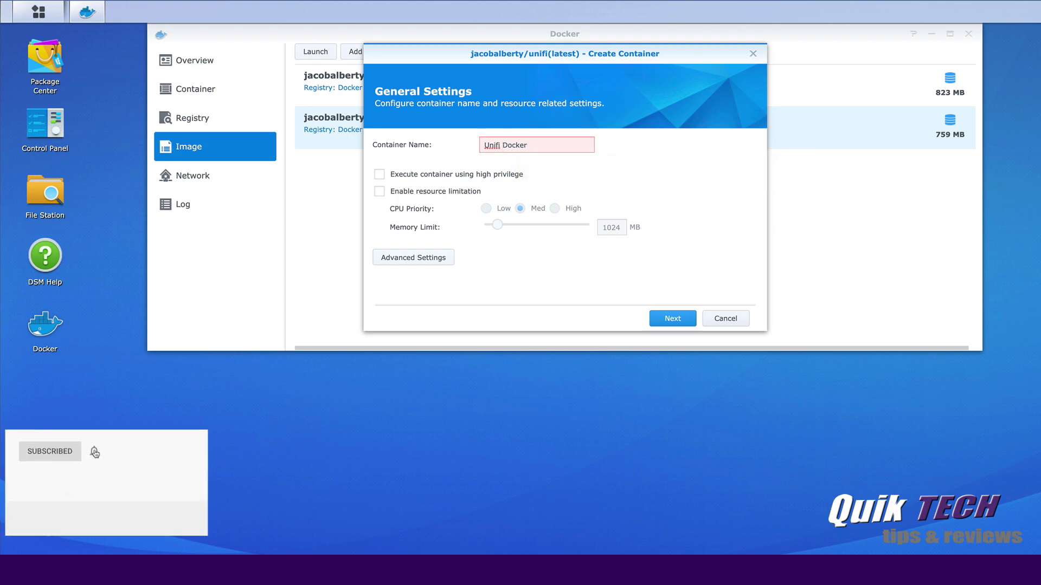
pyautogui.press('BackSpace')
pyautogui.write('-')
pyautogui.click(668, 319)
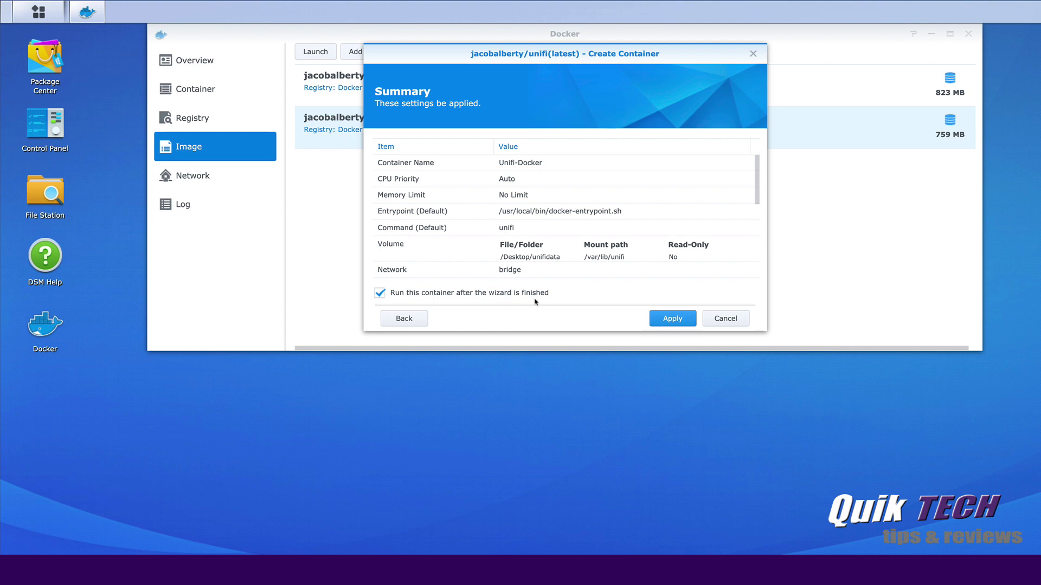
pyautogui.click(671, 320)
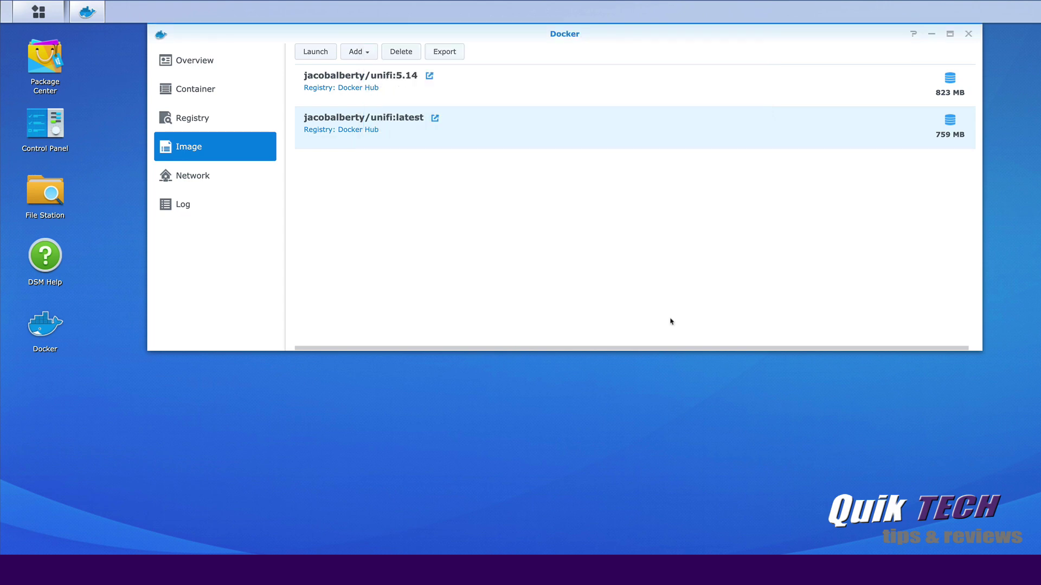
# Confirm Unifi-Docker is running in the container list and check the Overview
pyautogui.click(190, 91)
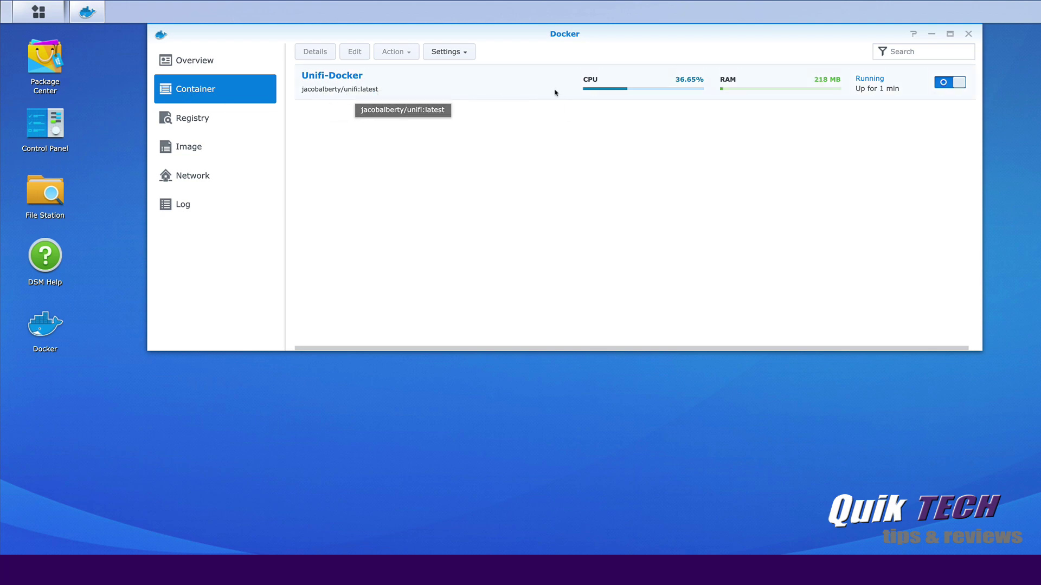
pyautogui.click(255, 64)
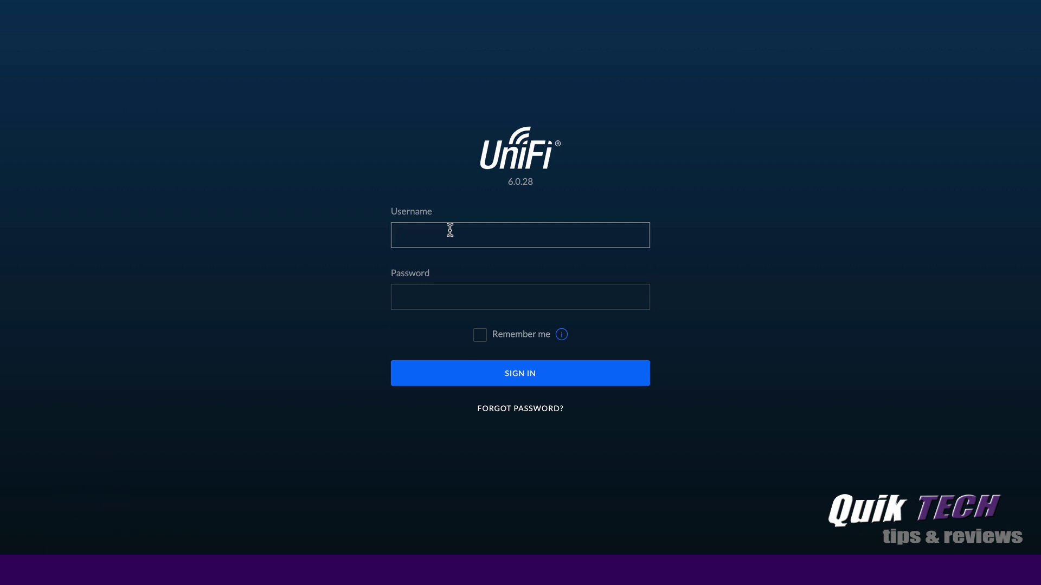
# Sign in to the controller with the admin username and password, declining diagnostics sharing
pyautogui.write('ubnt')
pyautogui.press('Tab')
pyautogui.write('ubnt')
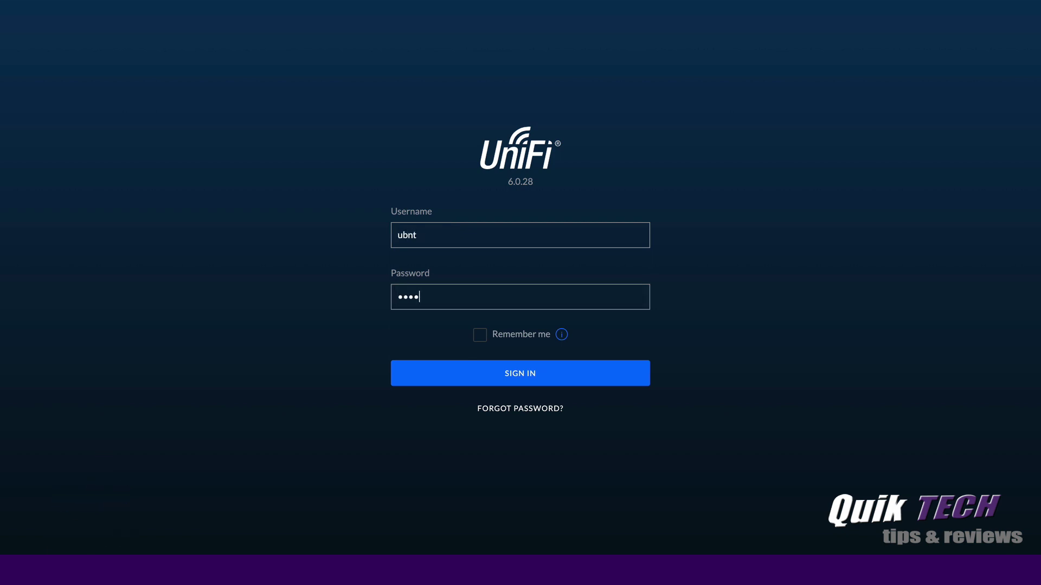
pyautogui.press('Return')
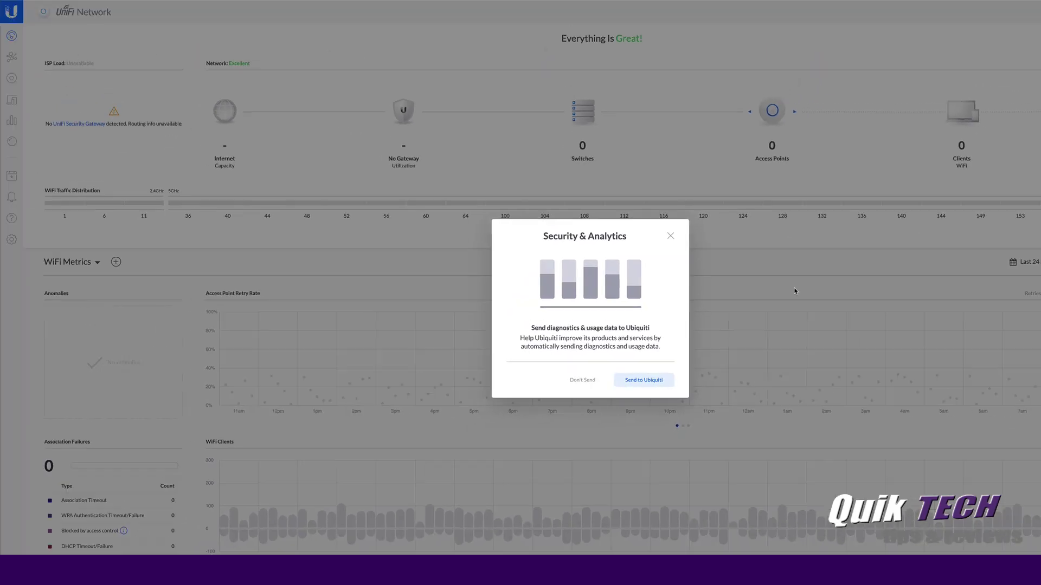
pyautogui.click(581, 380)
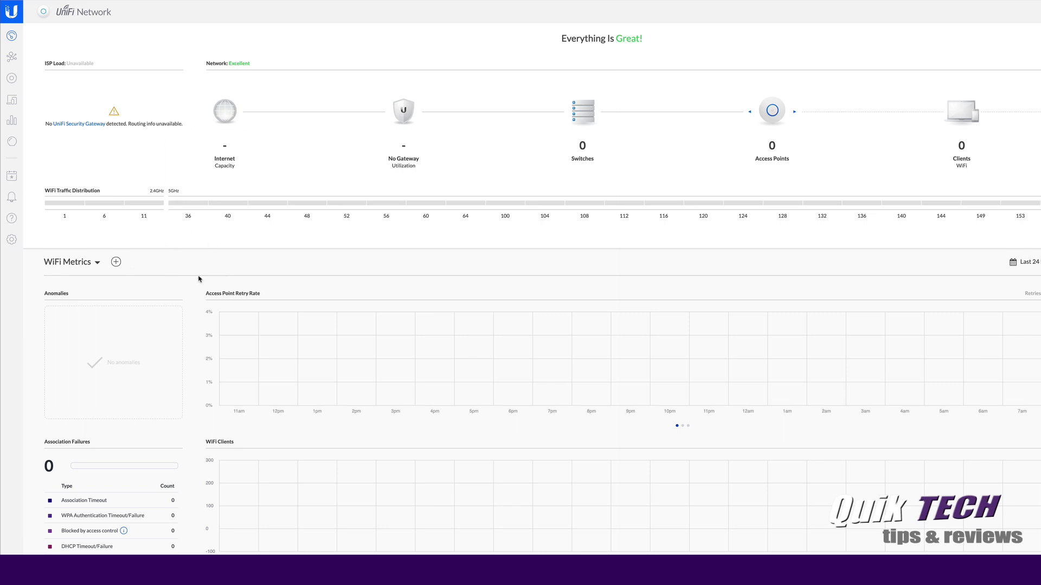
# Verify Wireless Networks and User Groups survived the upgrade, then return to the dashboard
pyautogui.click(12, 240)
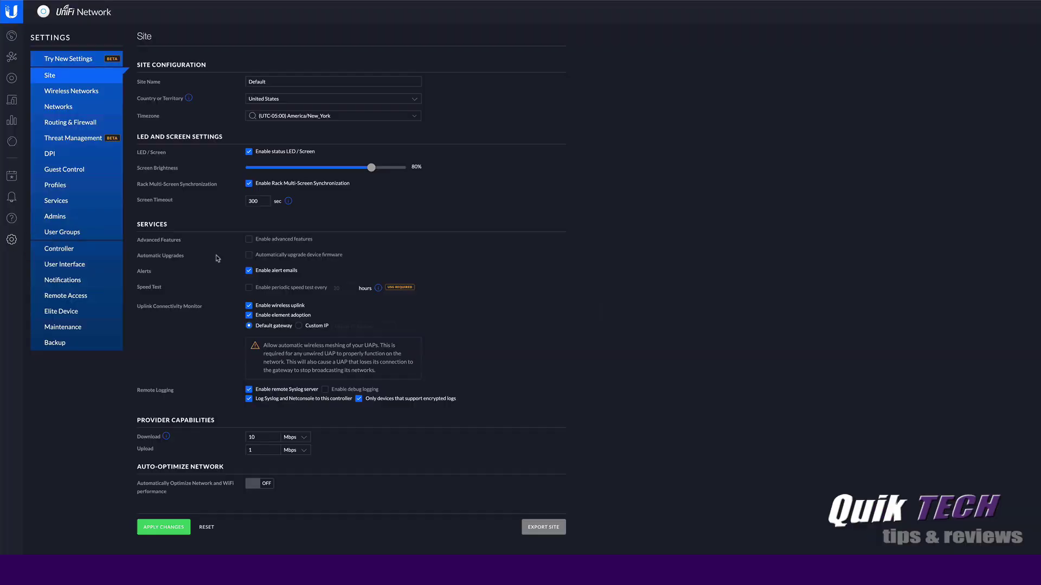
pyautogui.click(60, 91)
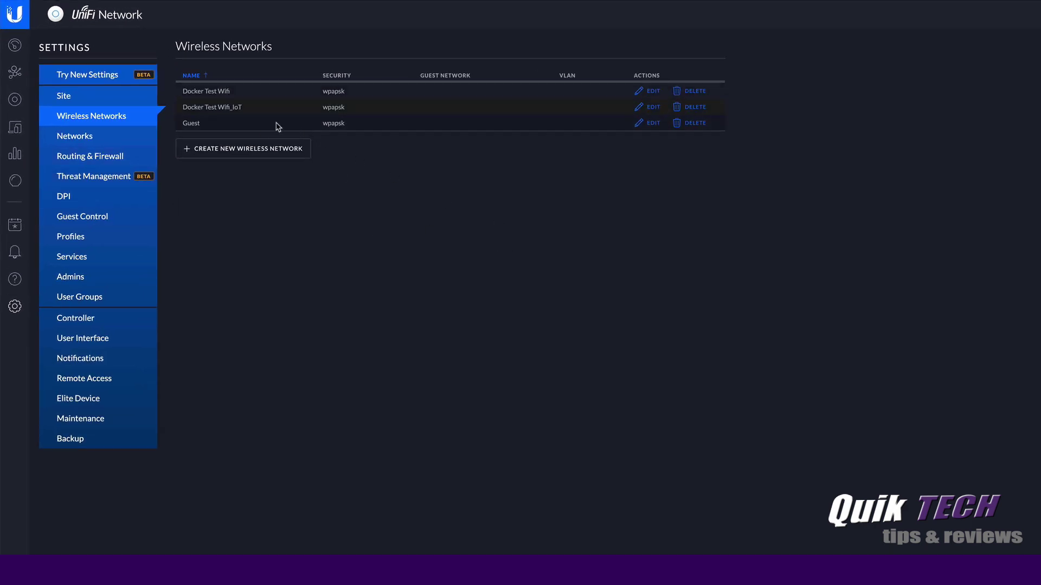
pyautogui.click(74, 301)
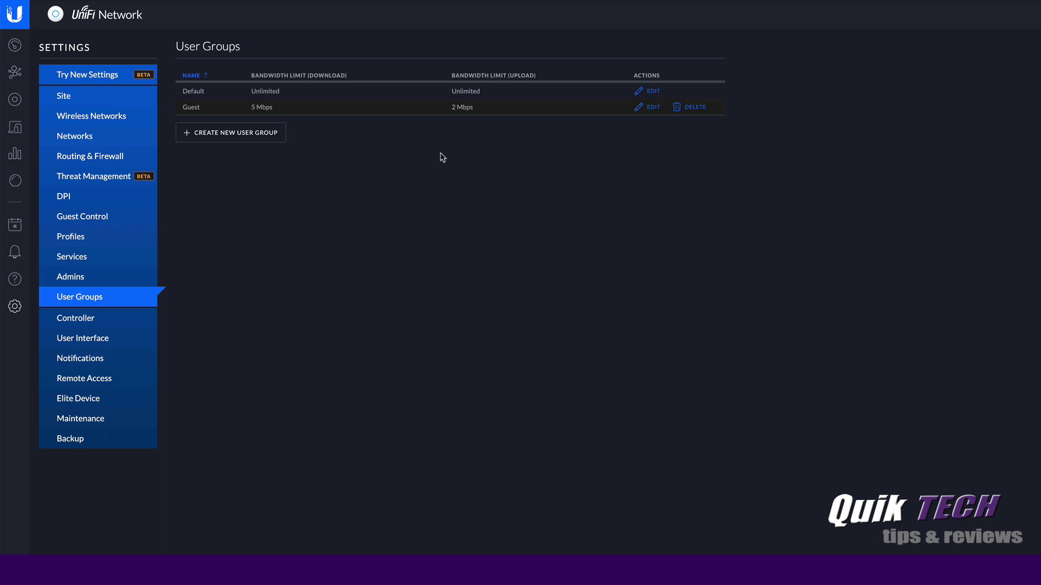
pyautogui.click(13, 47)
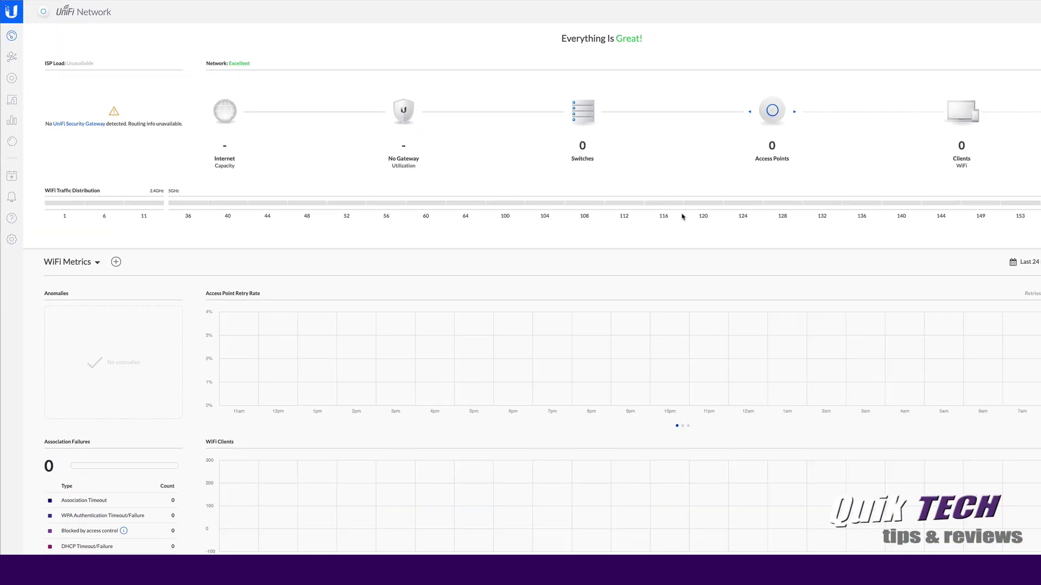